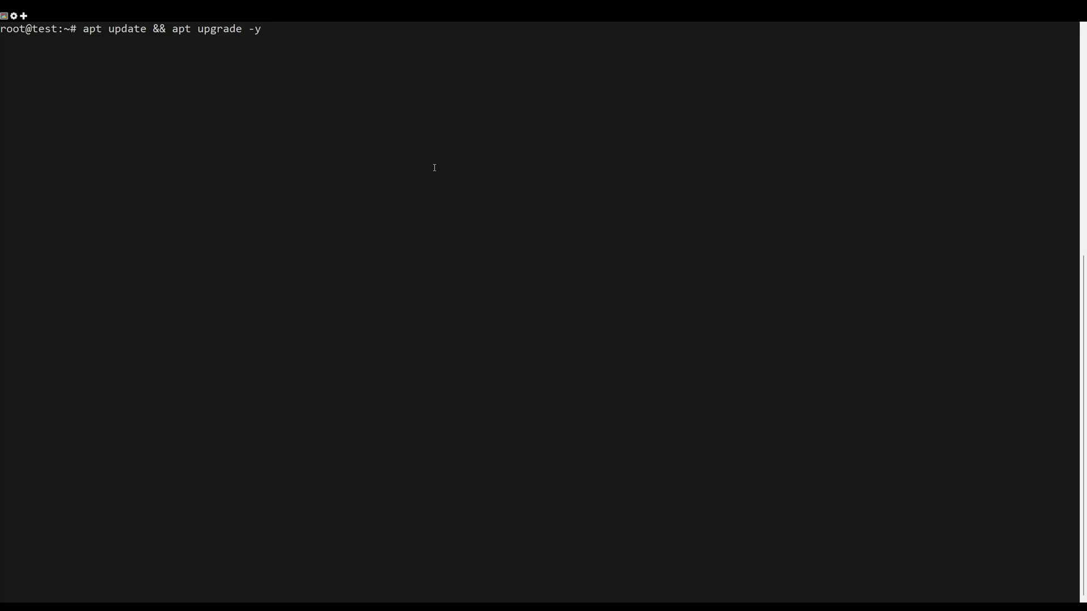
Run 'apt update && apt upgrade -y' to upgrade the server's packages
key(Return)
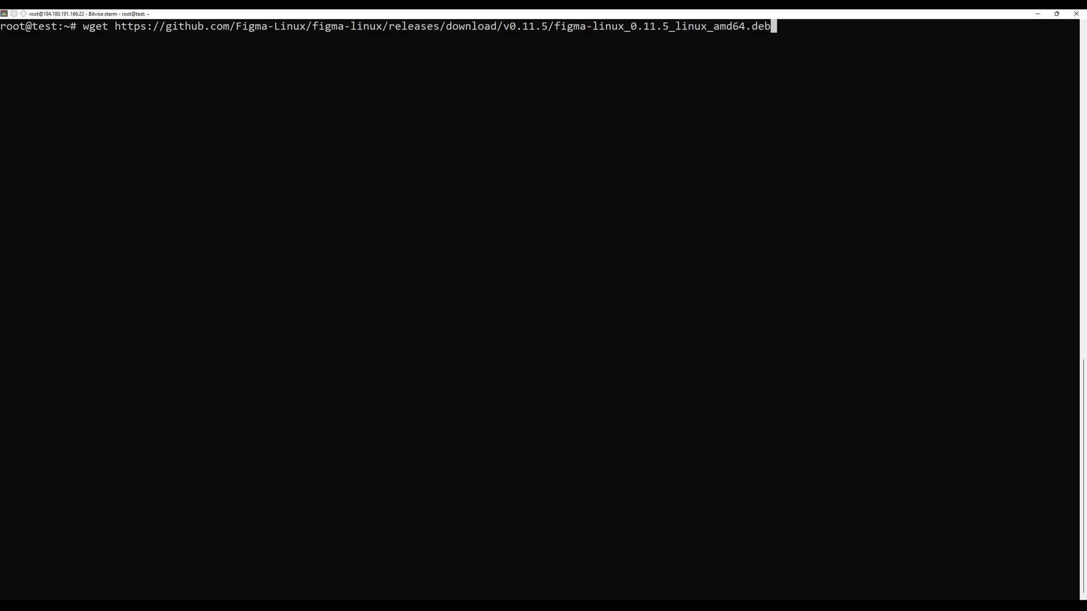
Download figma-linux_0.11.5_linux_amd64.deb with wget and paste its dpkg install command
key(Return)
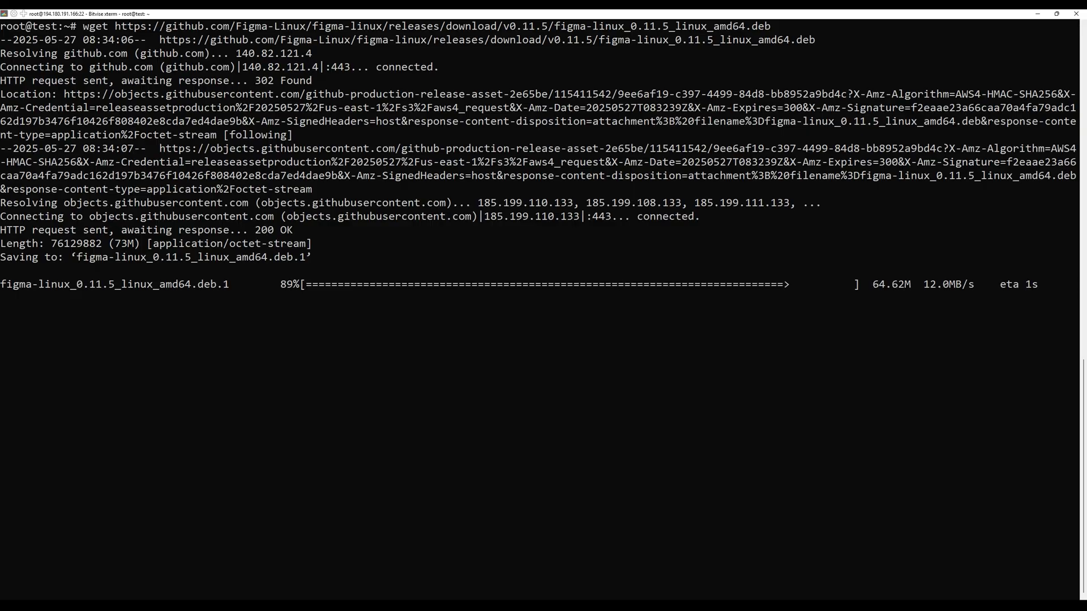
text(sudo dpkg -i figma-linux_0.11.5_linux_amd64.deb)
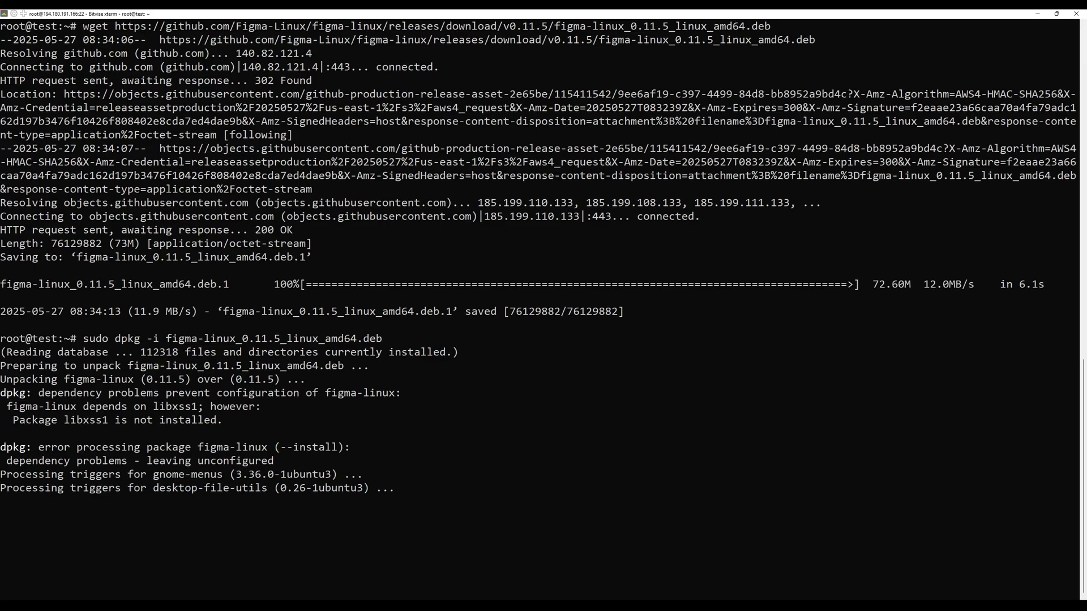
text(sudo apt --fix-broken install)
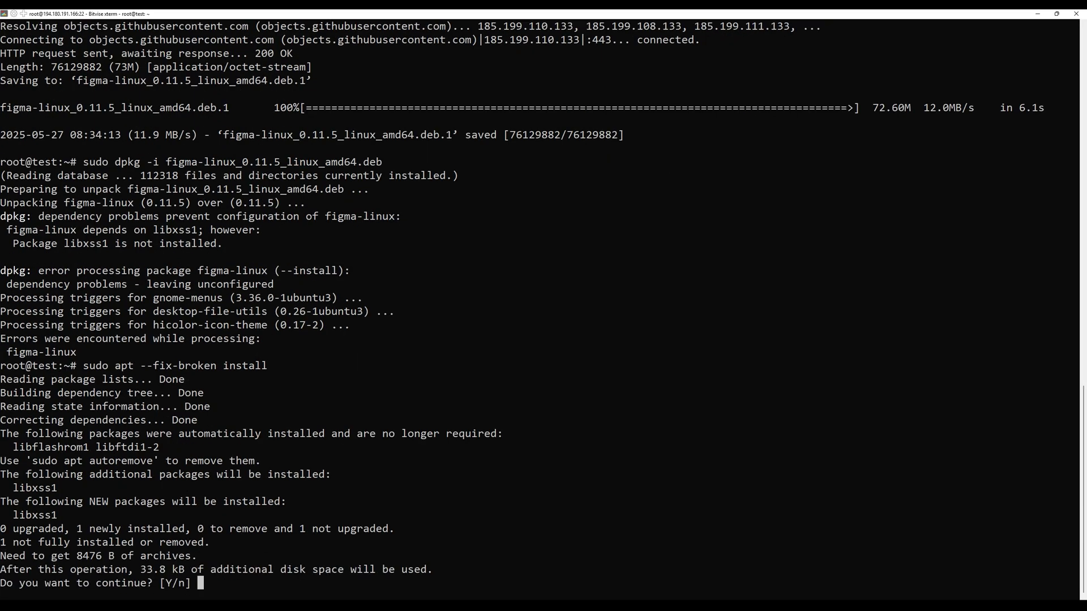
text(y)
Confirm installing the missing libxss1 dependency so figma-linux finishes setting up
key(Return)
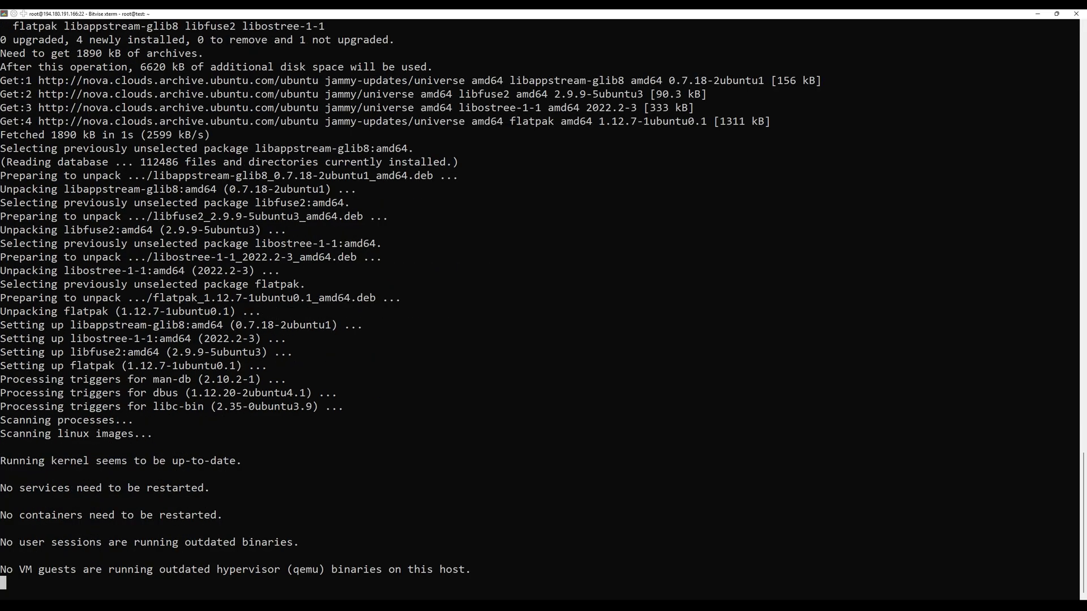
Add the Flathub remote and install io.github.Figma_Linux.figma_linux with its required runtime
text(flatpak remote-add --if-not-exists flathub https://flathub.org/repo/flathub.flatpakrepo)
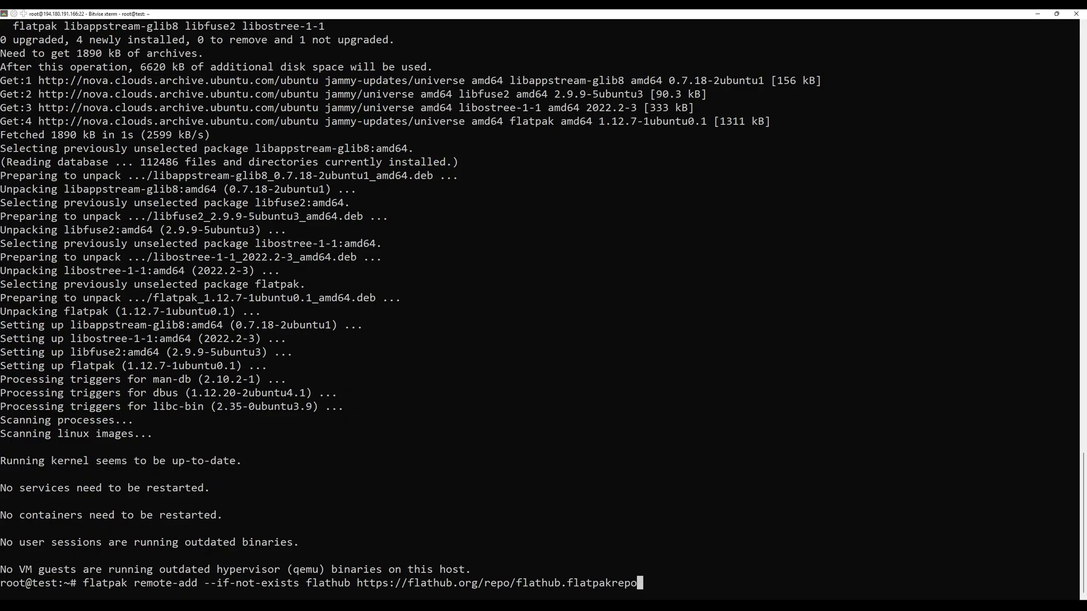
key(Return)
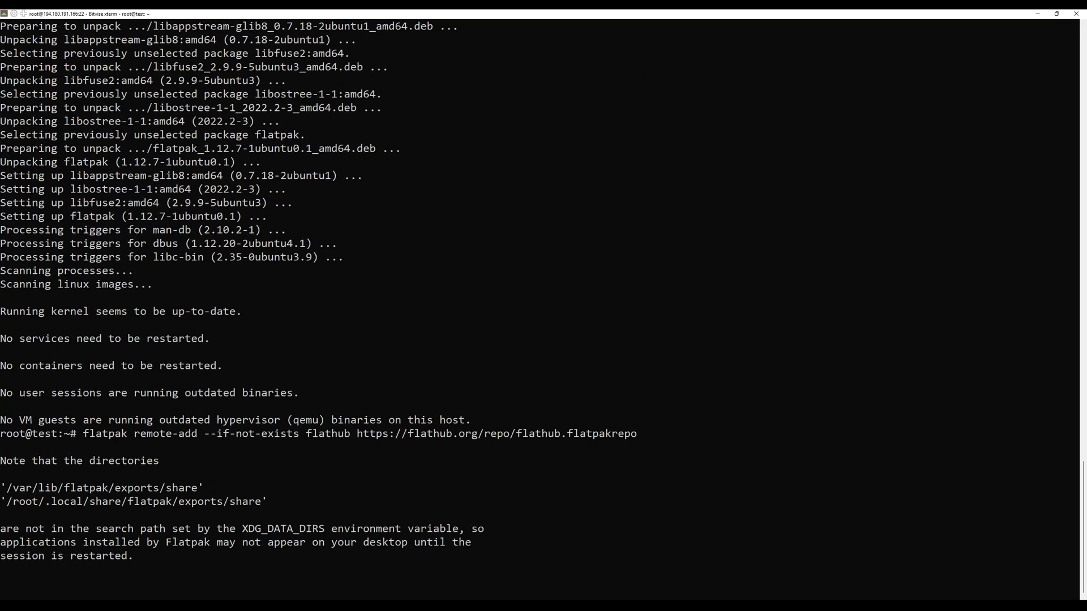
text(flatpak install flathub io.github.Figma_Linux.figma_linux)
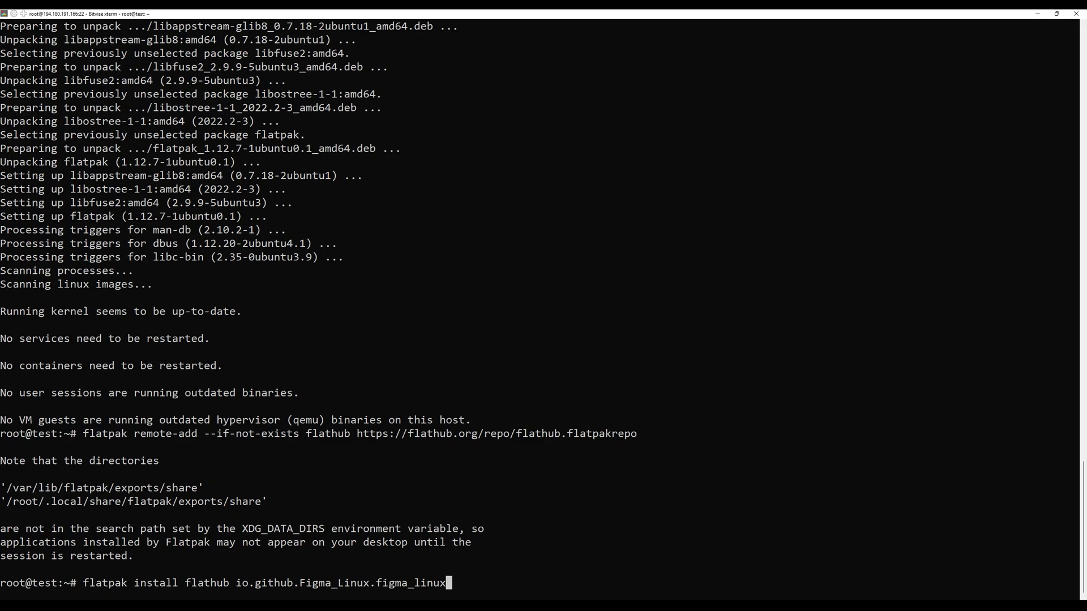
key(Return)
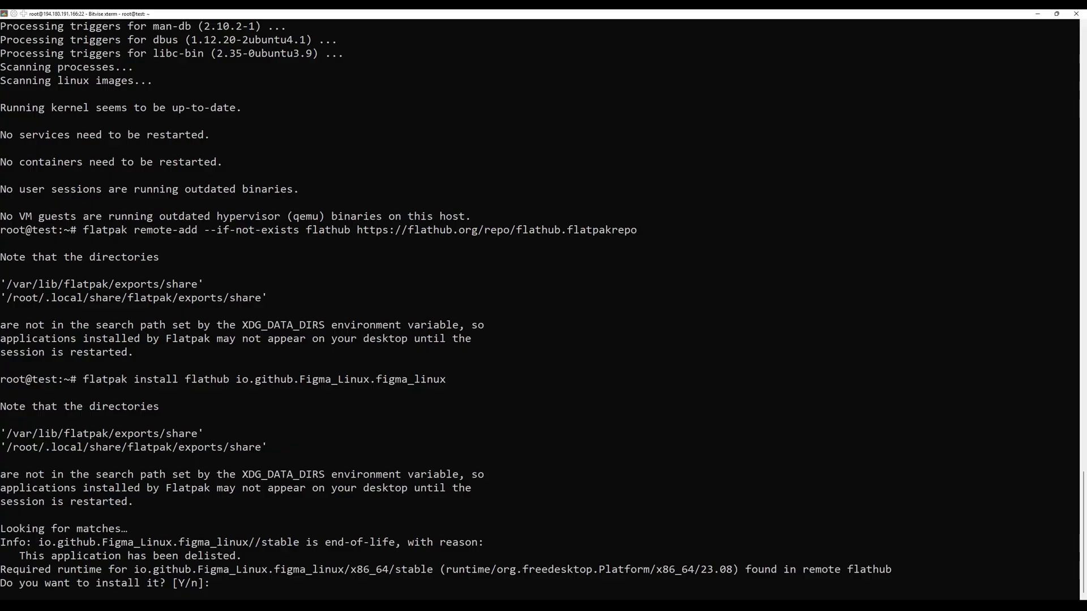
text(y)
key(Return)
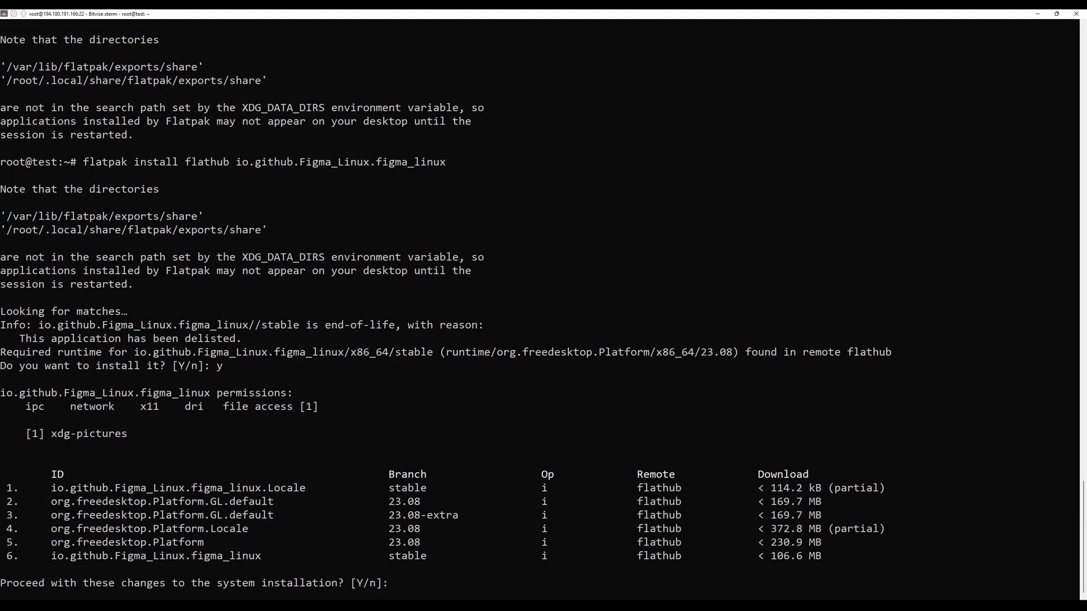
text(y)
key(Return)
text(sudo apt install snapd -y)
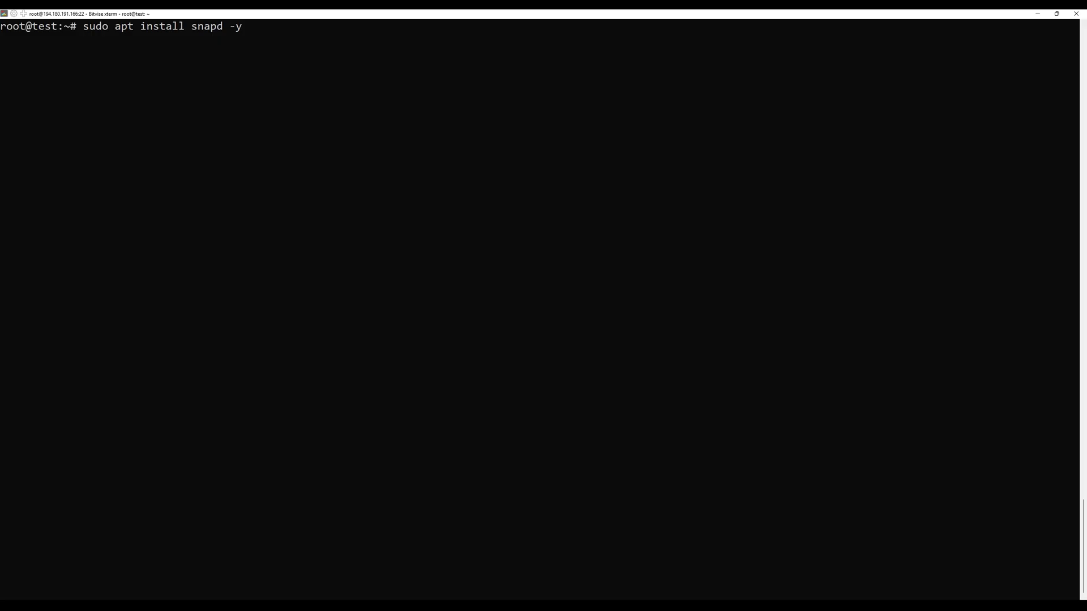
Run 'sudo apt install snapd -y', which reports snapd is already the newest version
key(Return)
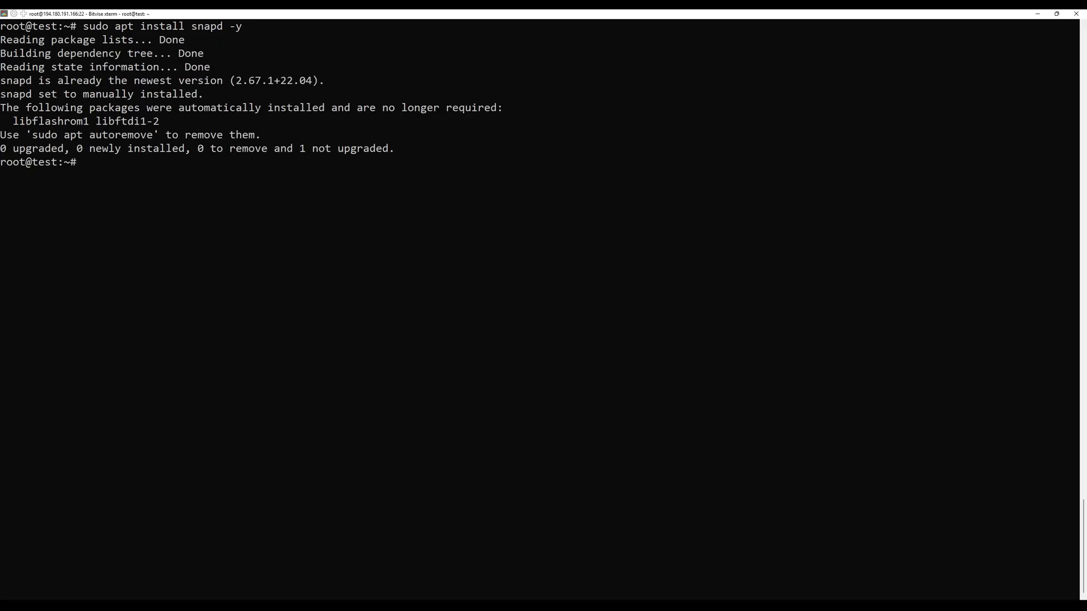
text(sudo snap install figma-linux)
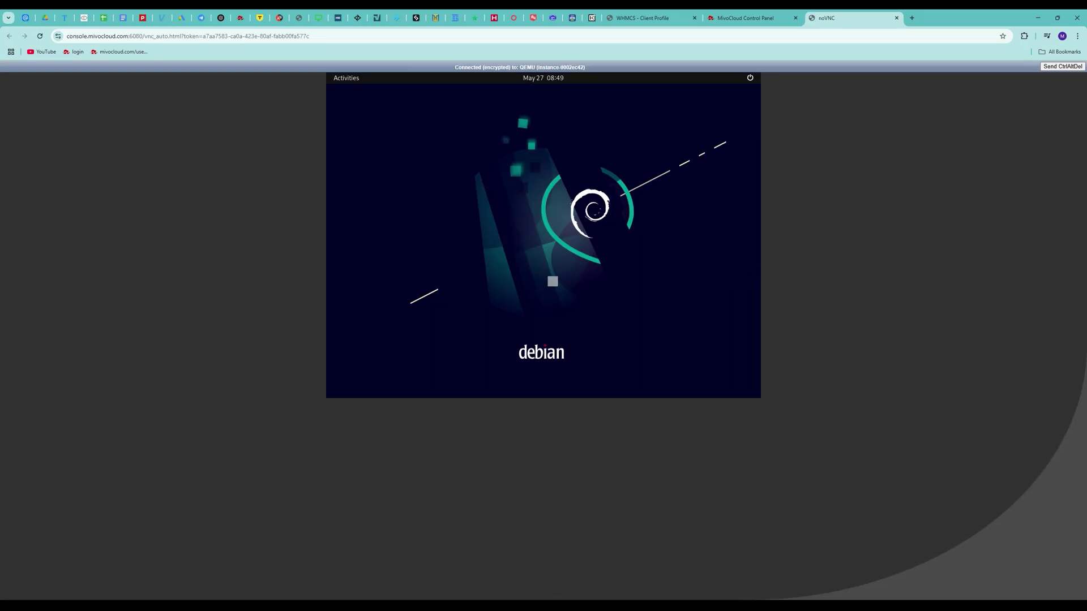
Show all applications from Activities and drag the figma-linux icon one slot left
click(348, 79)
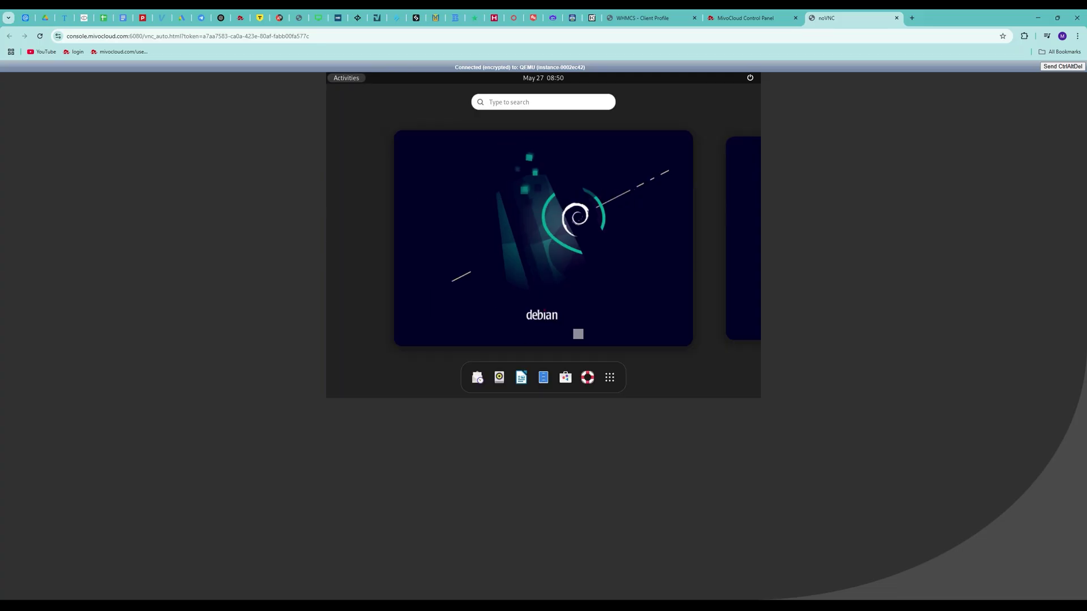
click(610, 377)
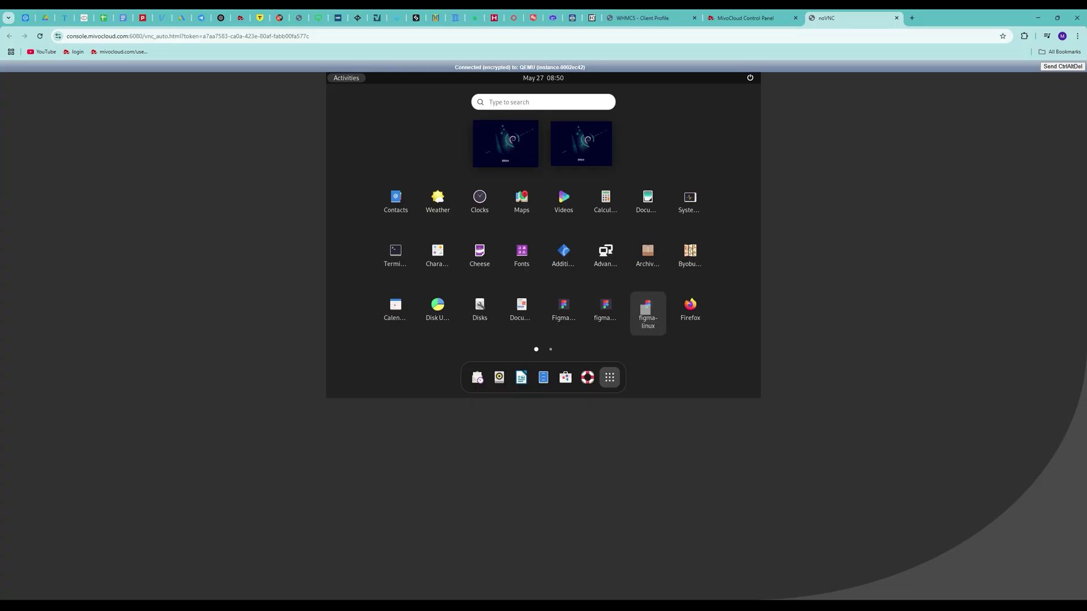
drag(648, 310, 563, 310)
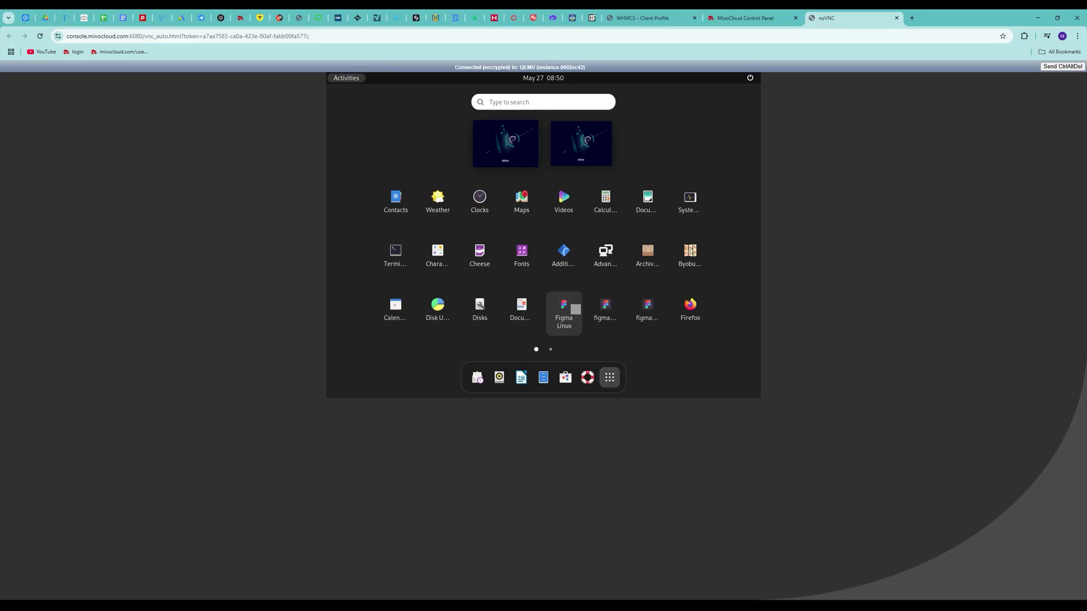